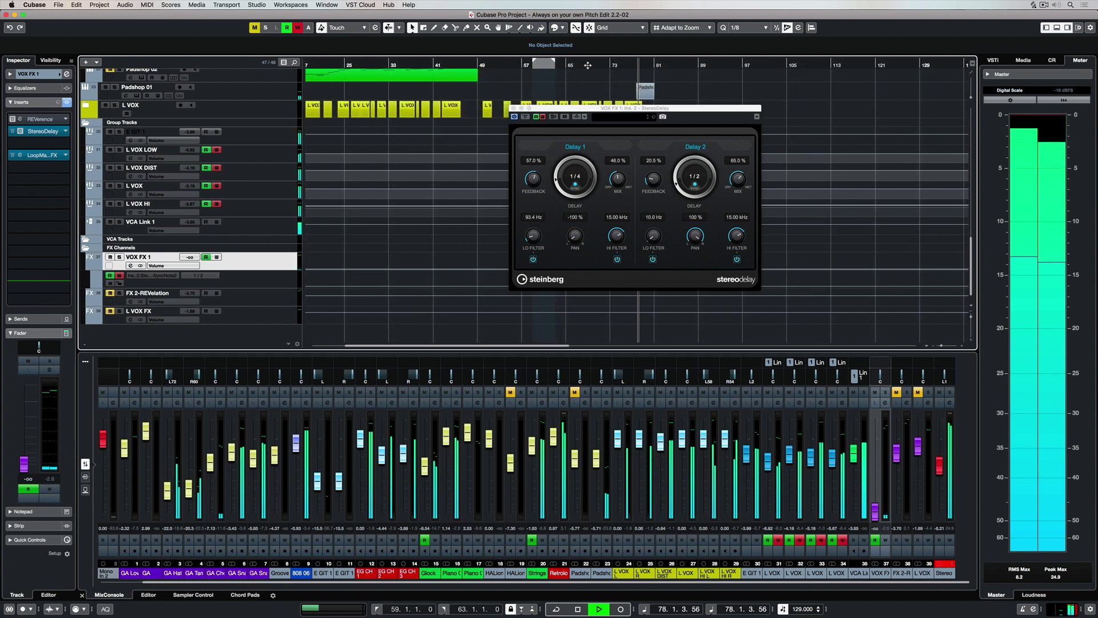
Restart playback and solo the VOX FX 1 channel to hear only the delay return
key(space)
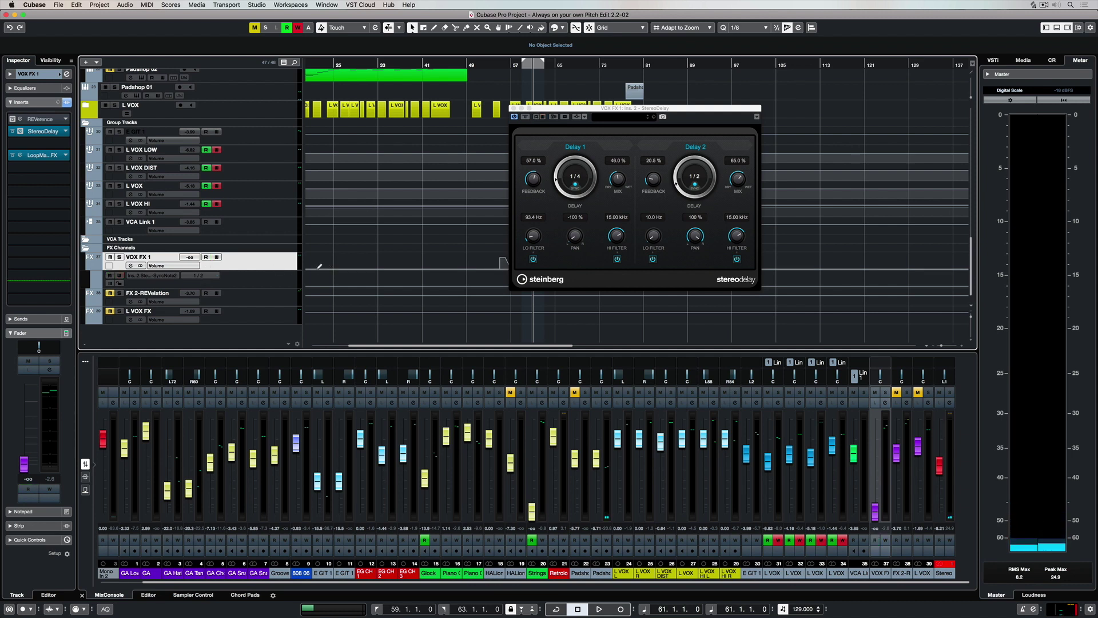
key(space)
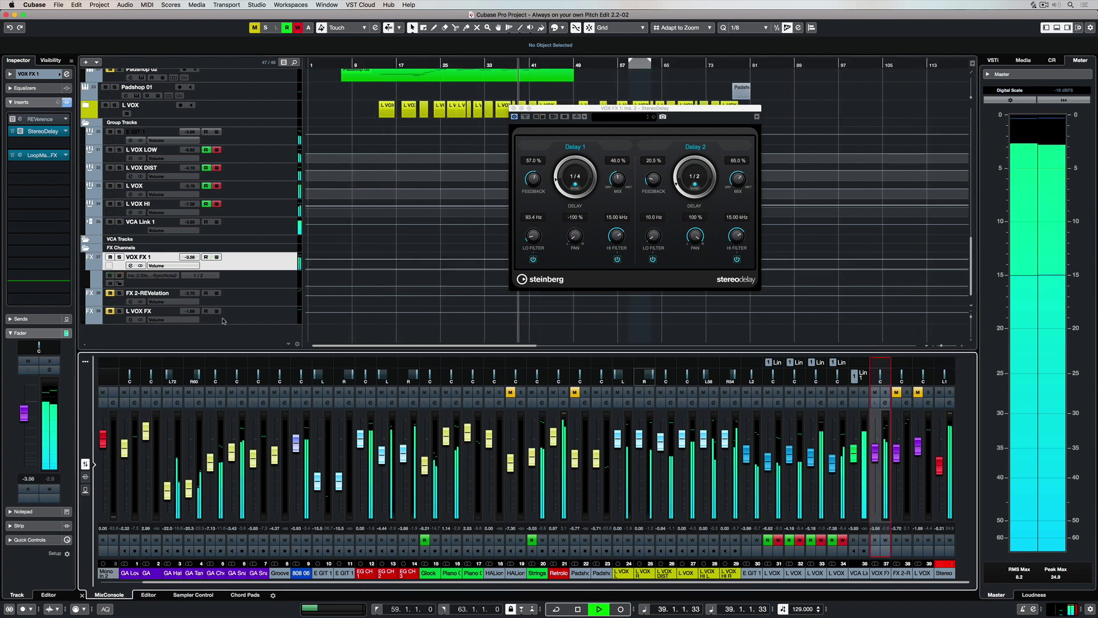
click(119, 256)
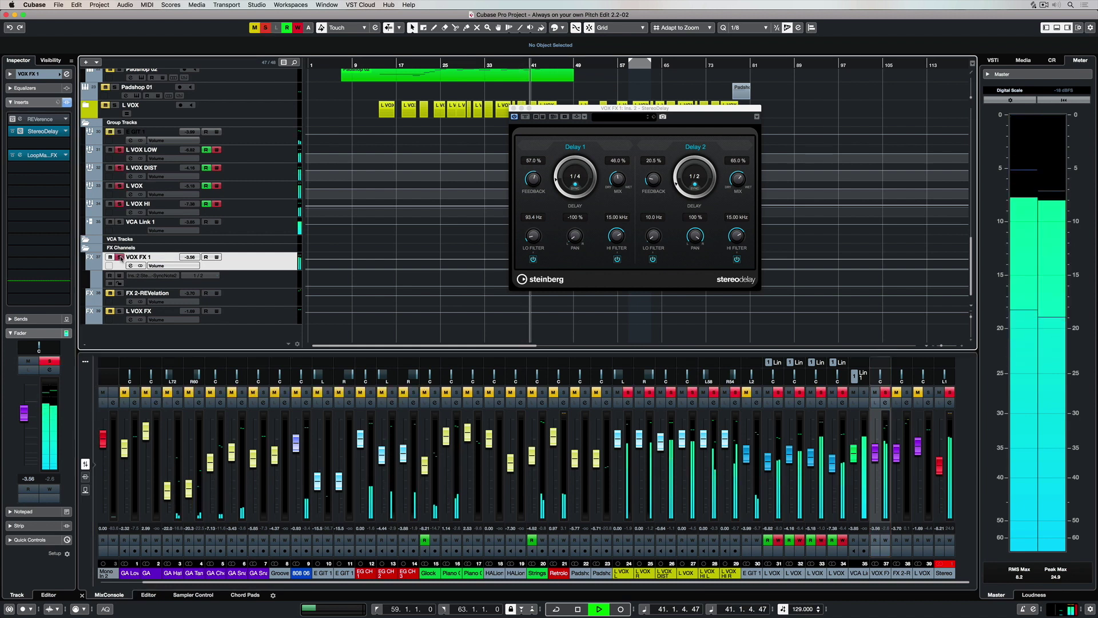
Audition Delay 1 at 1/8 then 1/16 and Delay 2 at 1/16 with playback running
key(space)
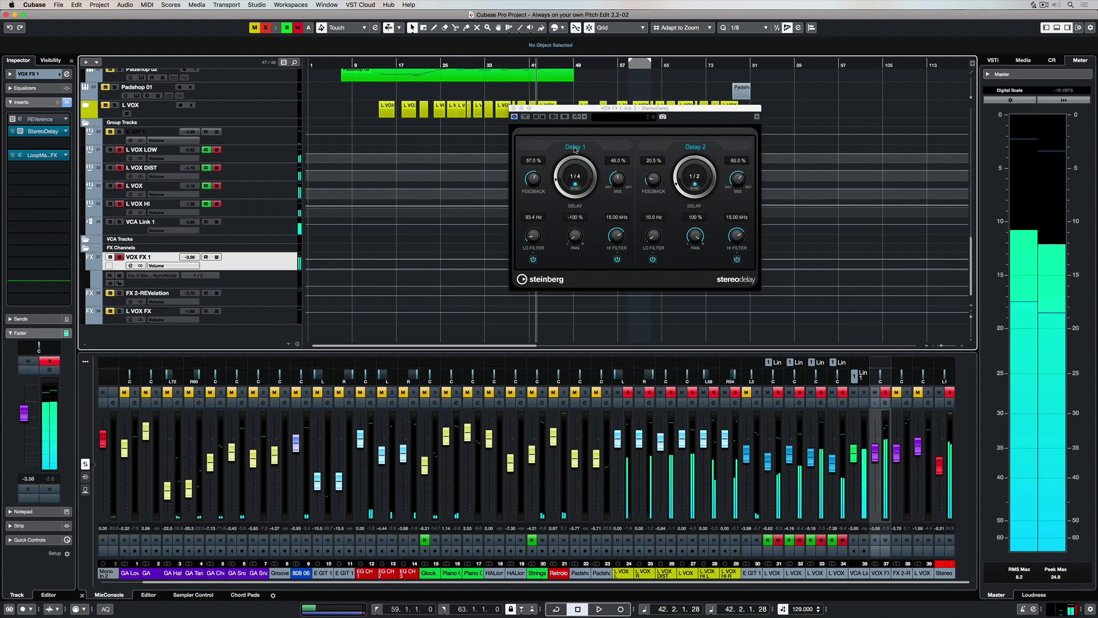
click(574, 147)
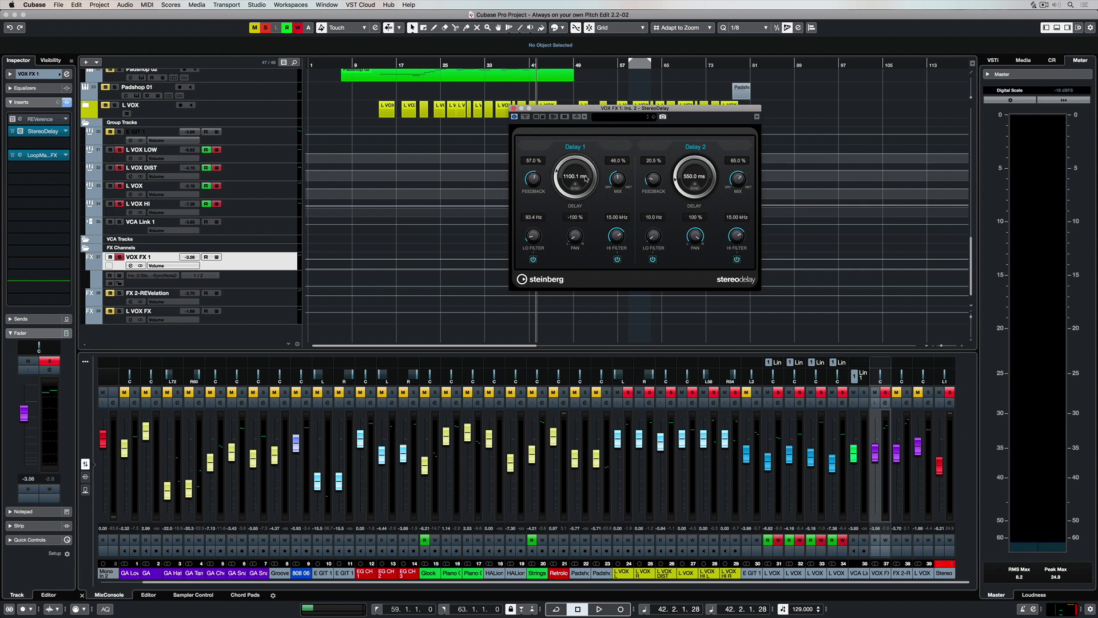
click(576, 183)
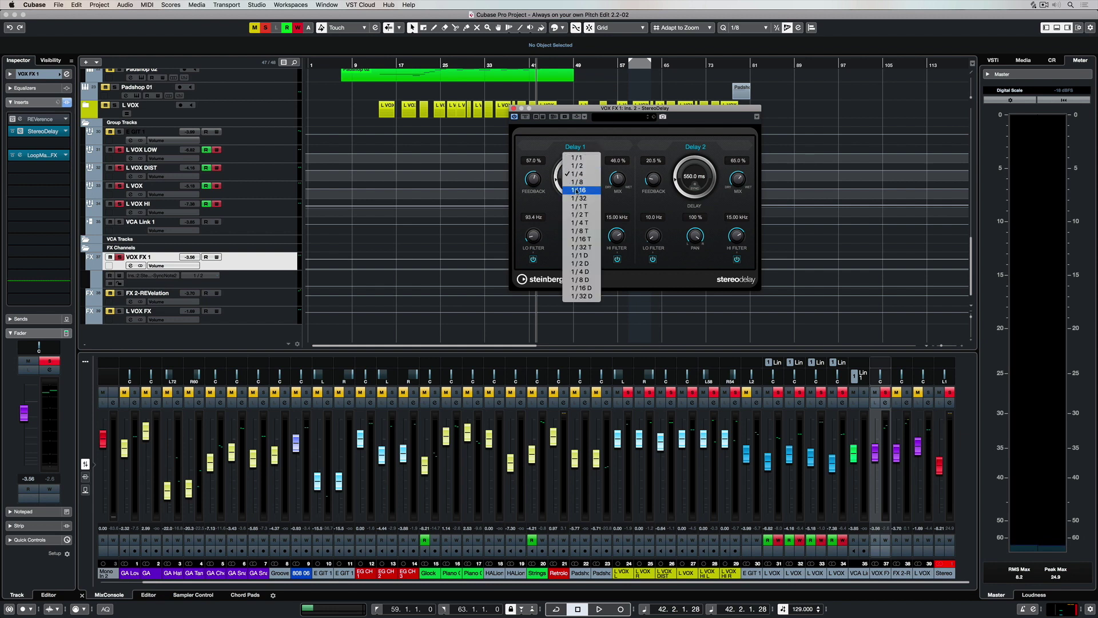
click(580, 181)
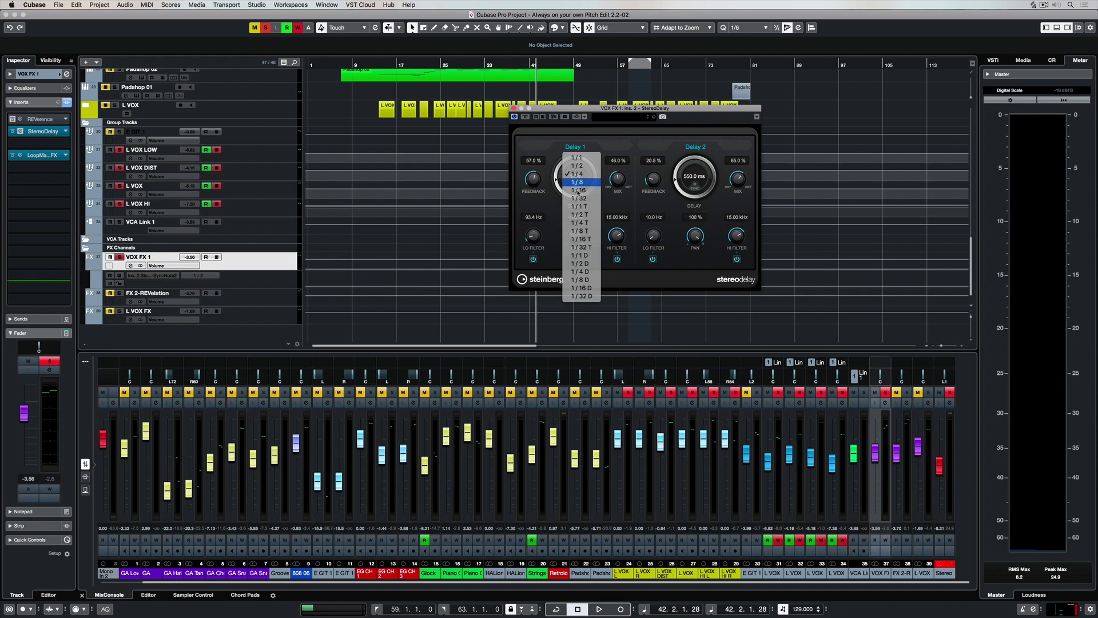
click(578, 190)
click(577, 183)
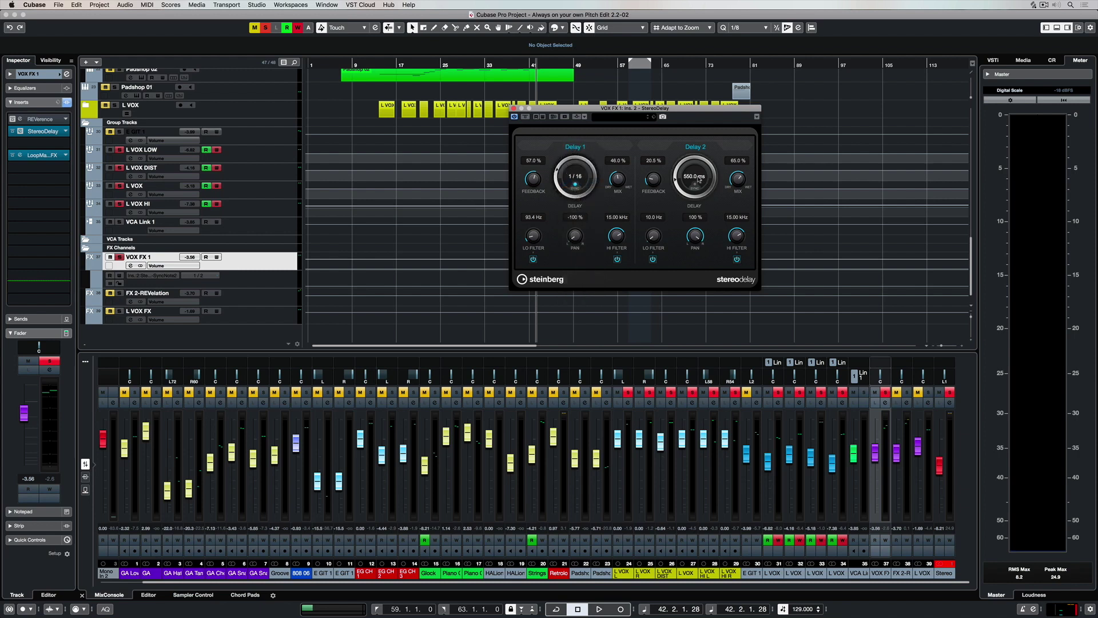
click(695, 185)
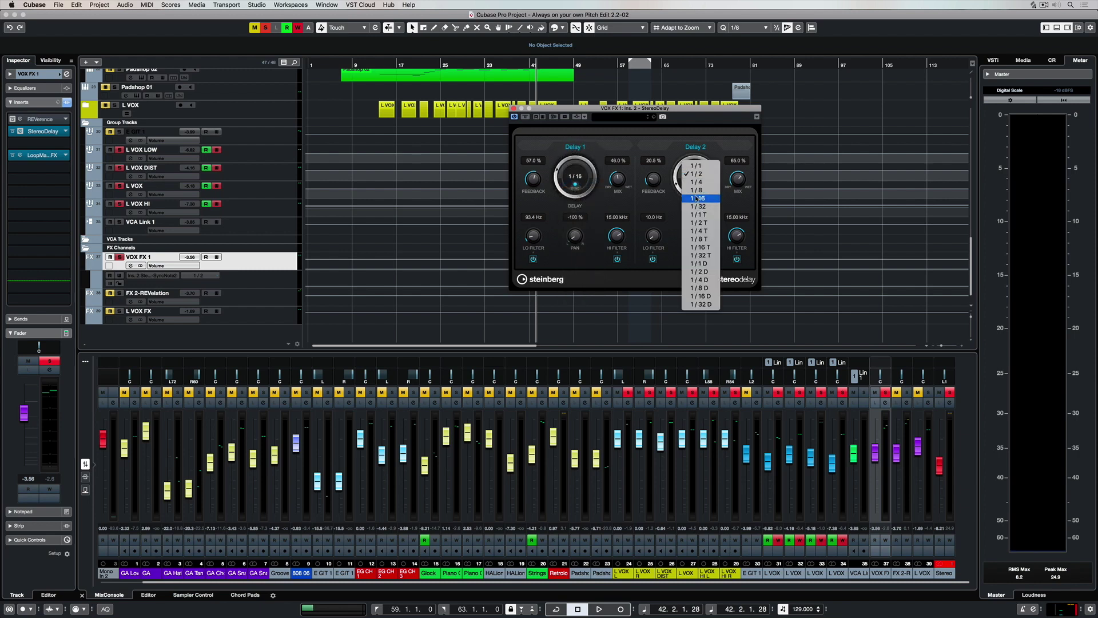
click(696, 199)
key(space)
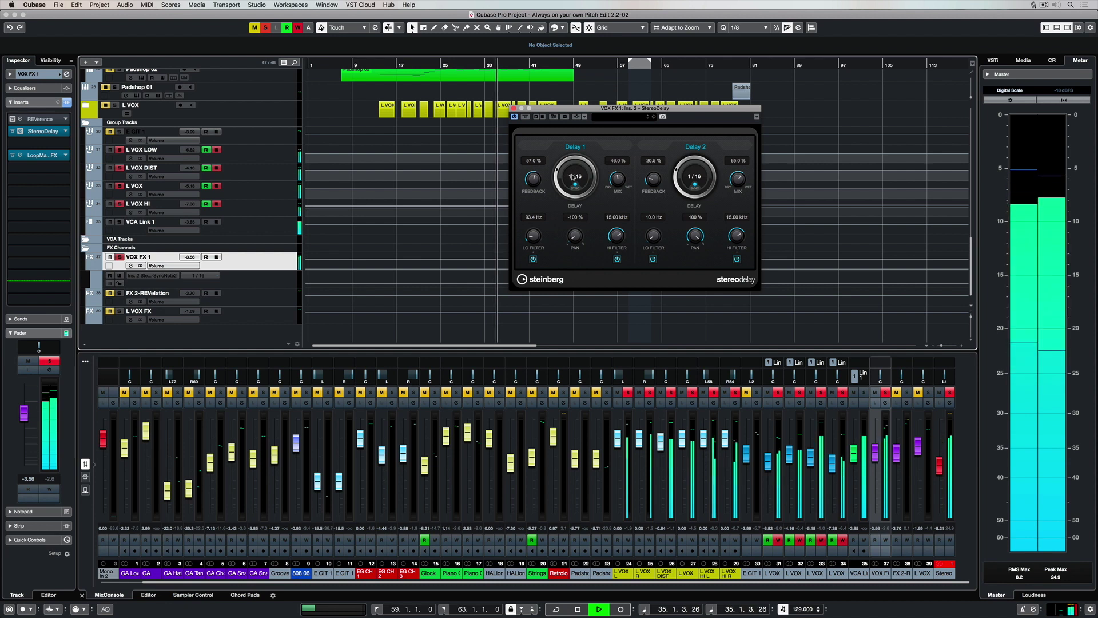
Shorten both delays to 1/32 and raise the Delay 1 and Delay 2 mixes to 78.5% and 78%
click(574, 177)
click(578, 182)
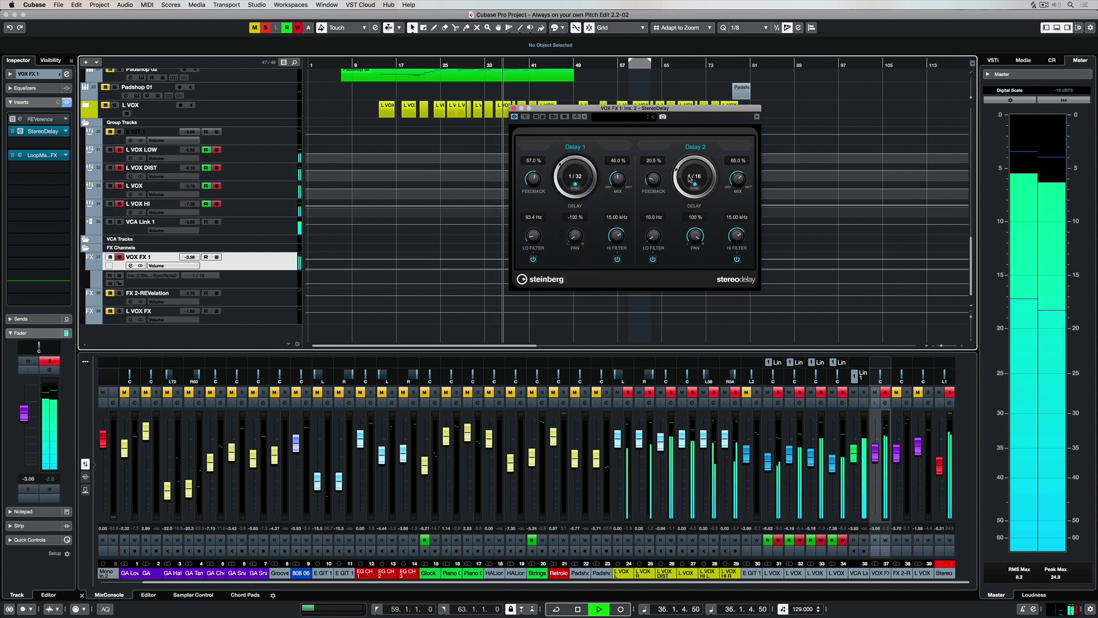
click(694, 177)
click(696, 182)
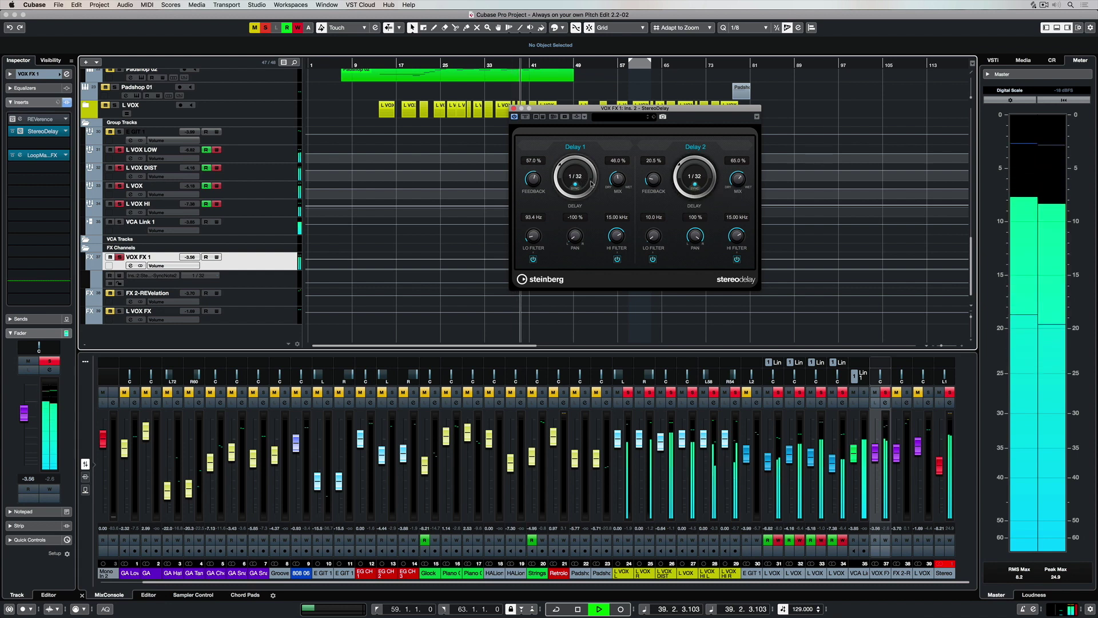
drag(738, 182, 737, 172)
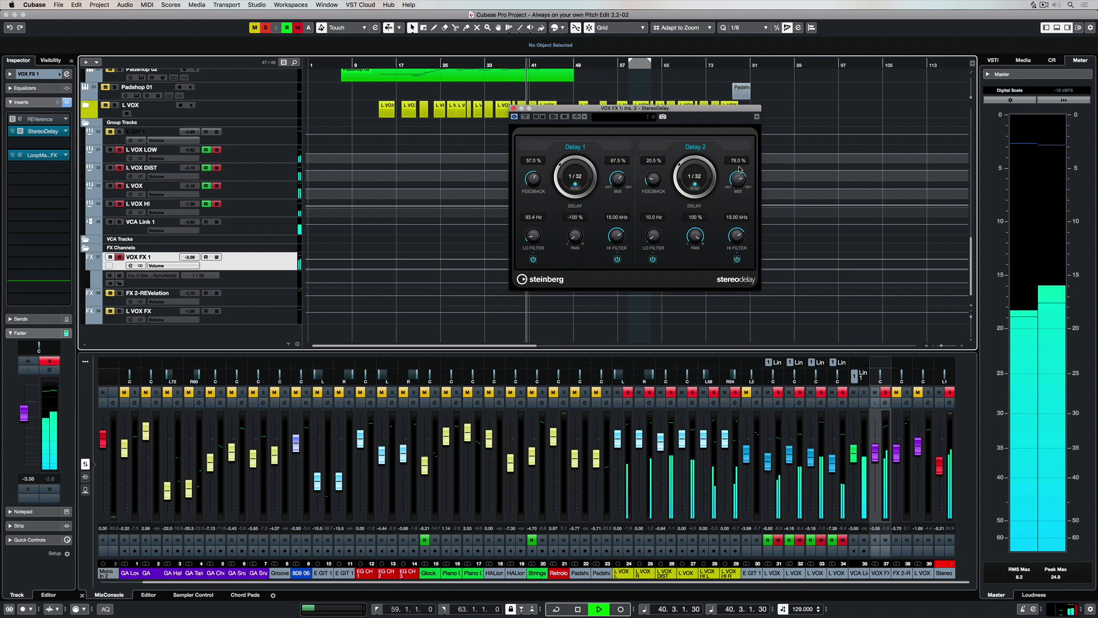
drag(617, 183, 652, 163)
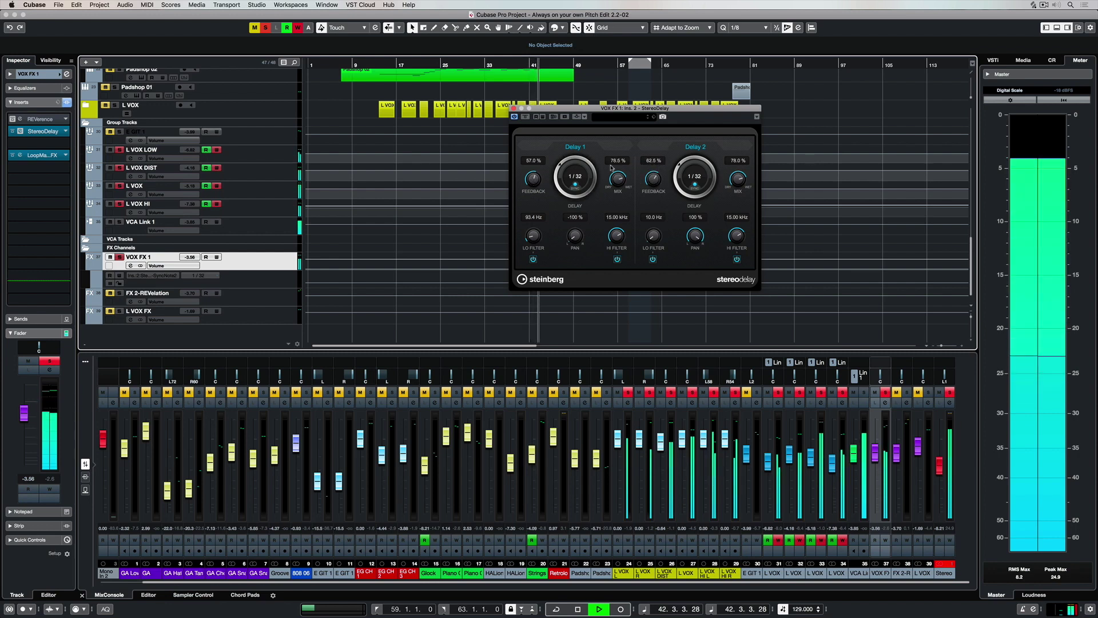
Set Delay 1 to 1/2 and Delay 2 to 1/4, returning playback to bar 38
click(581, 178)
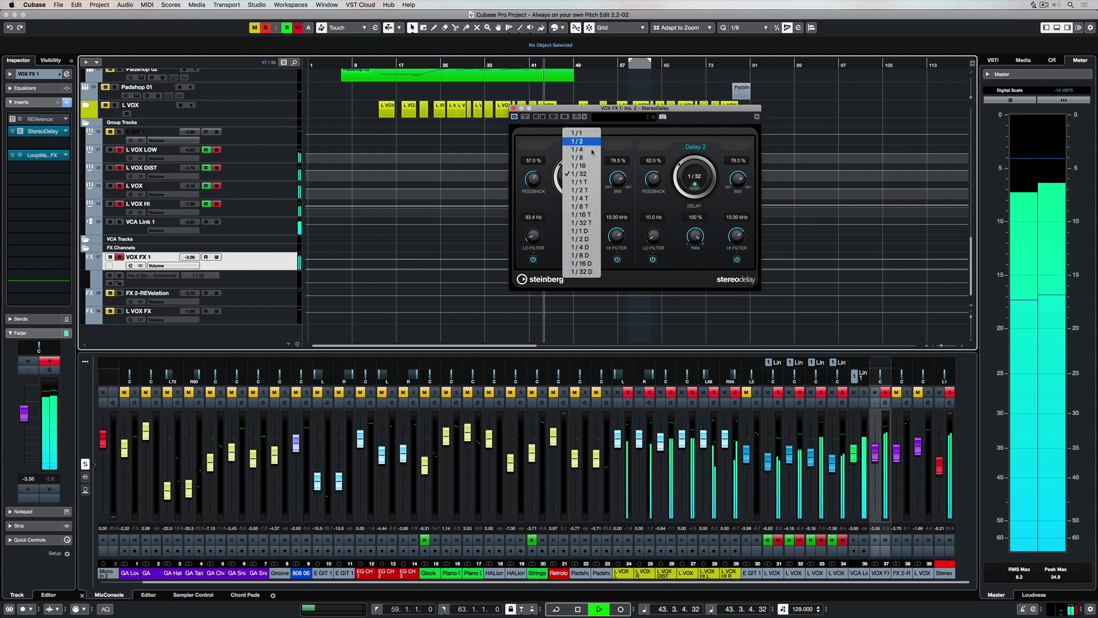
click(582, 141)
click(702, 173)
click(700, 149)
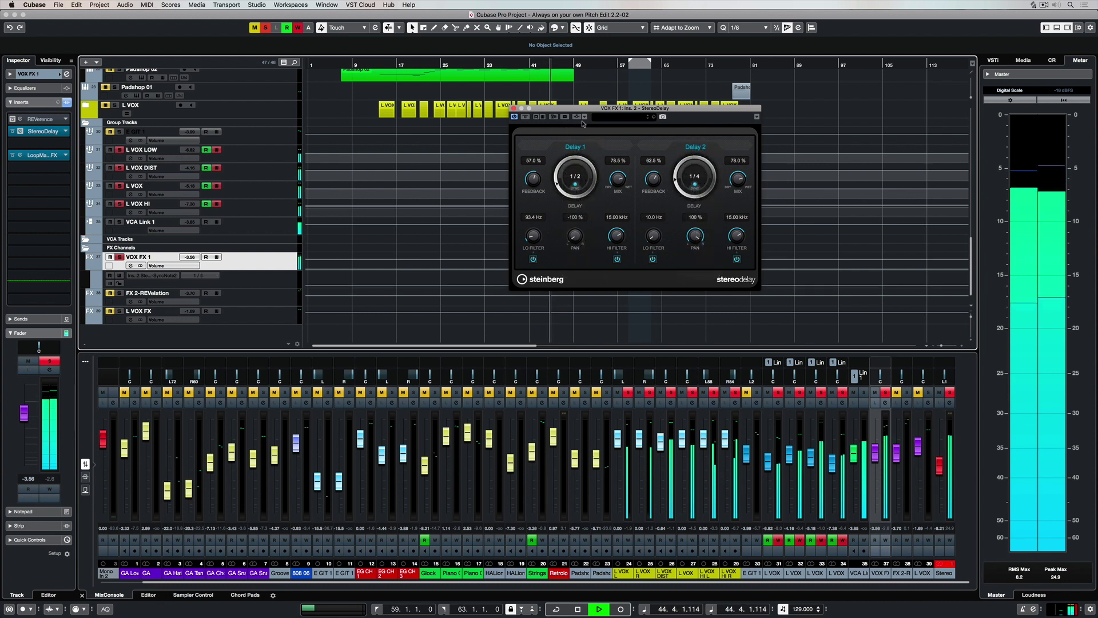
click(517, 64)
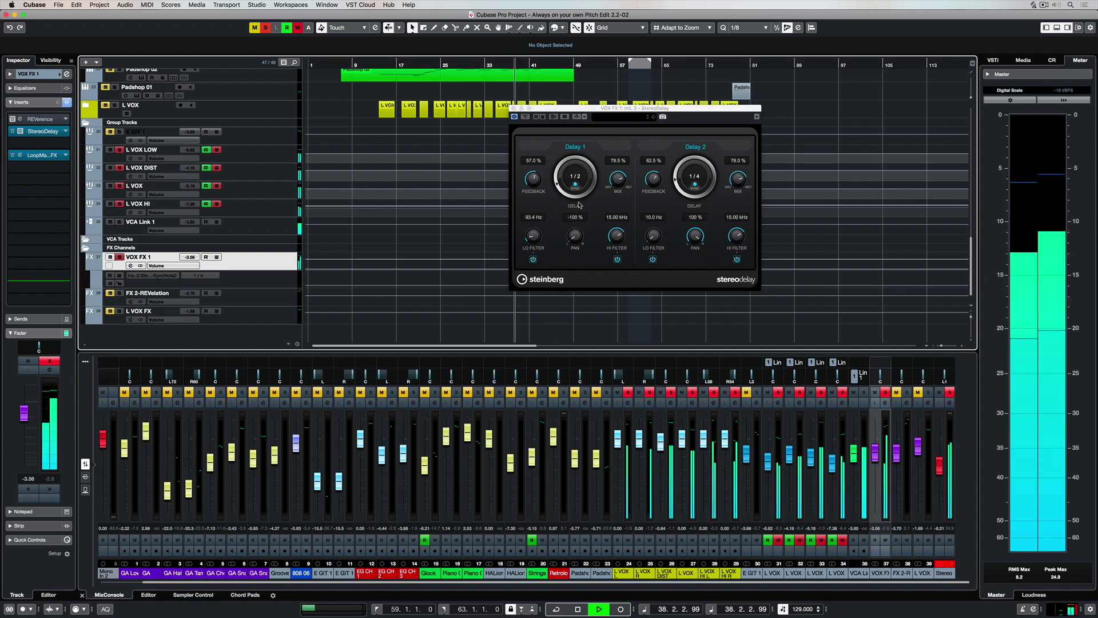
Set Delay 1 to 1/4 and try Delay 2 at 1/8
click(575, 177)
click(575, 181)
click(694, 176)
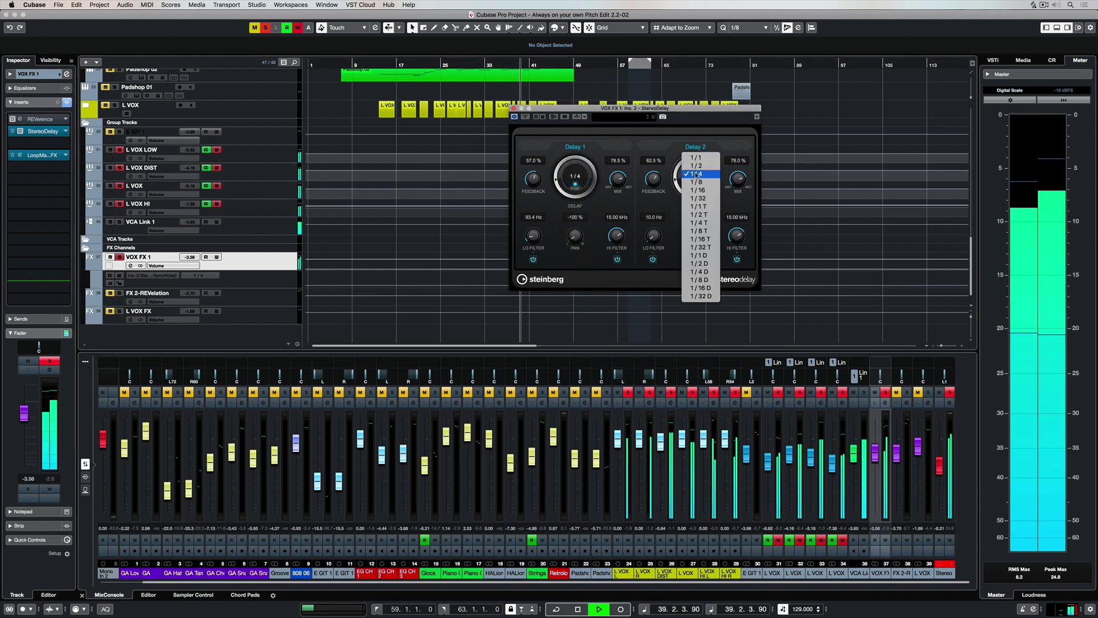
click(697, 182)
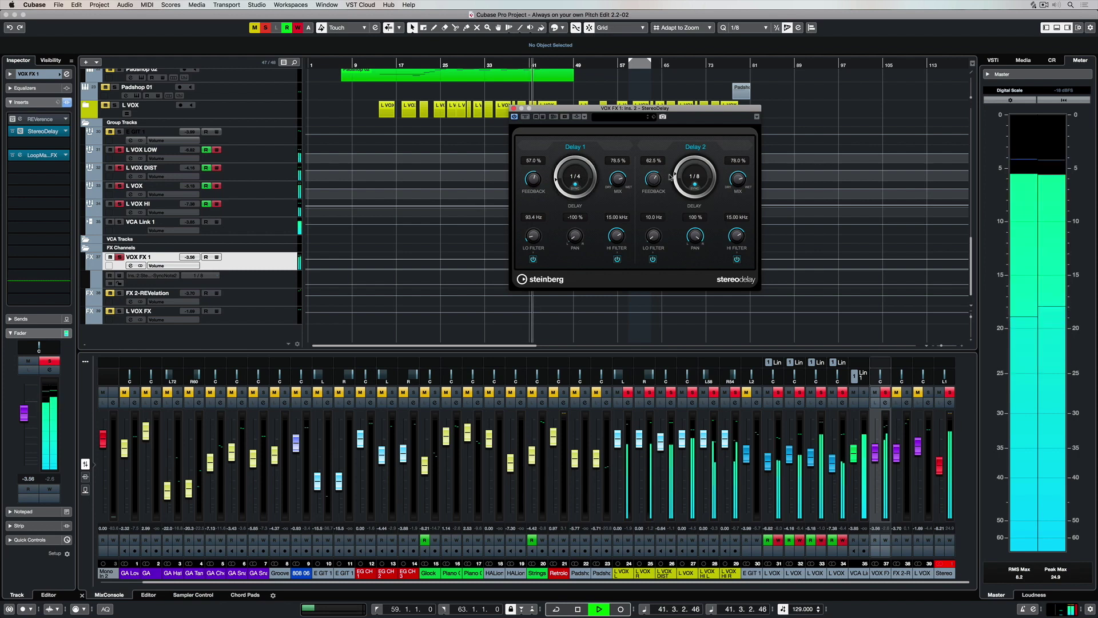
click(701, 177)
Set Delay 2 to 1/4, then sync both delays to 1/2 notes
click(699, 167)
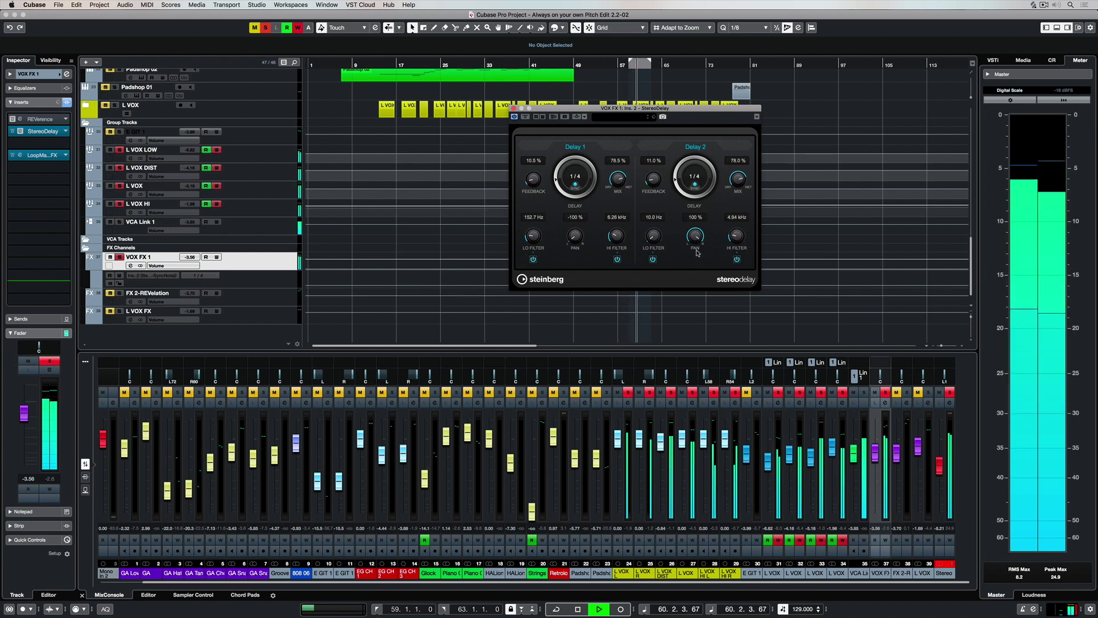
click(583, 175)
click(580, 166)
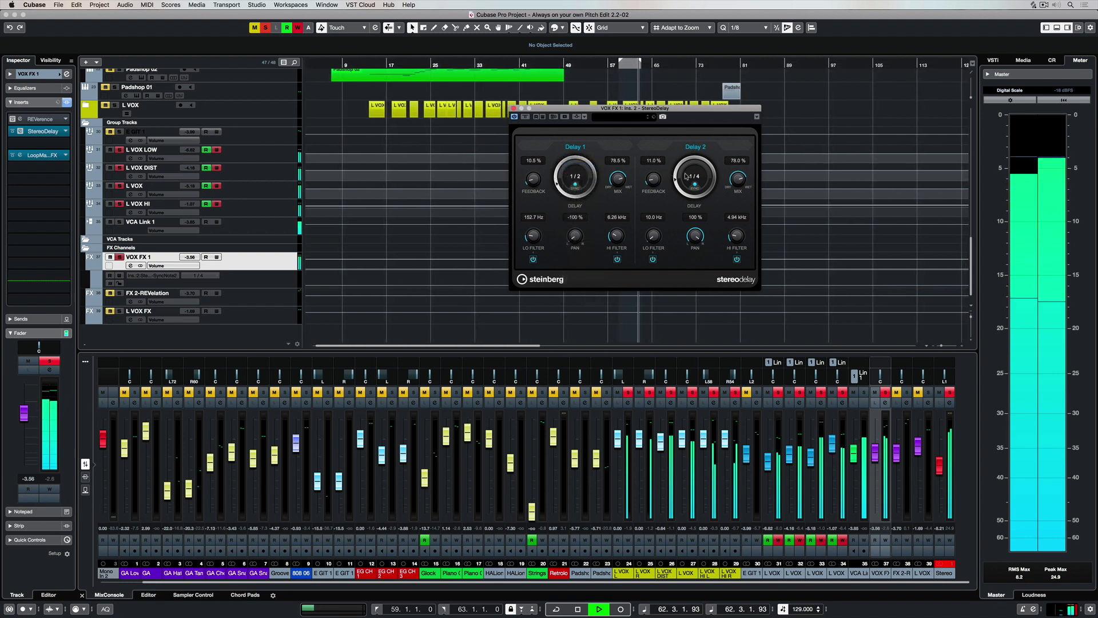
click(694, 173)
click(694, 166)
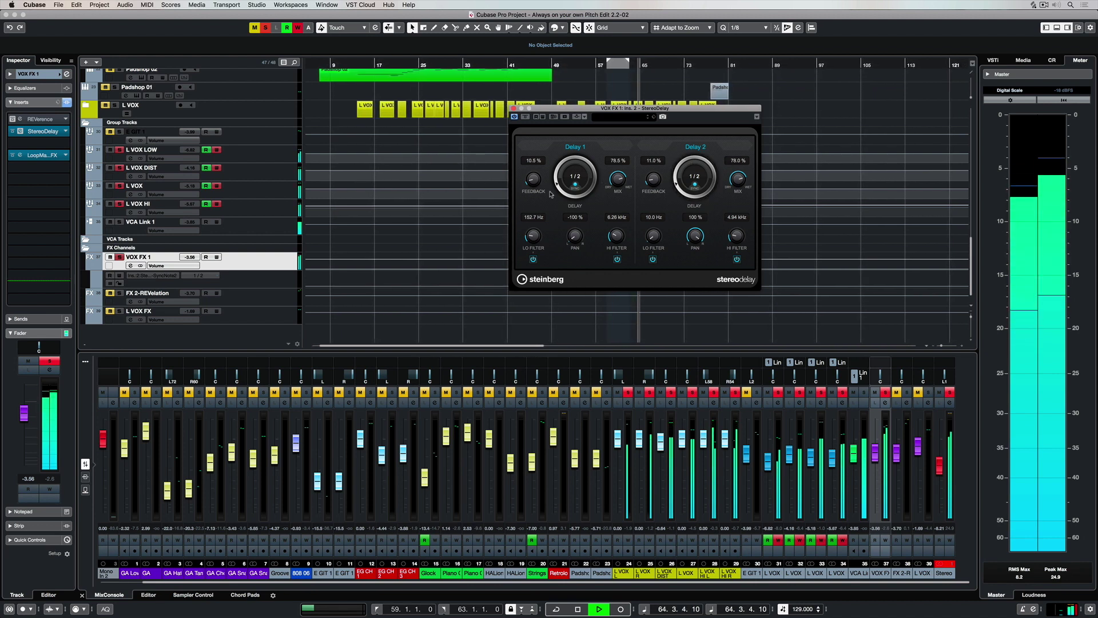
Lower feedback to 6.0%/4.0%, raise the low cuts to 555.6/732.8 Hz, and disable both high cuts
drag(534, 183, 534, 190)
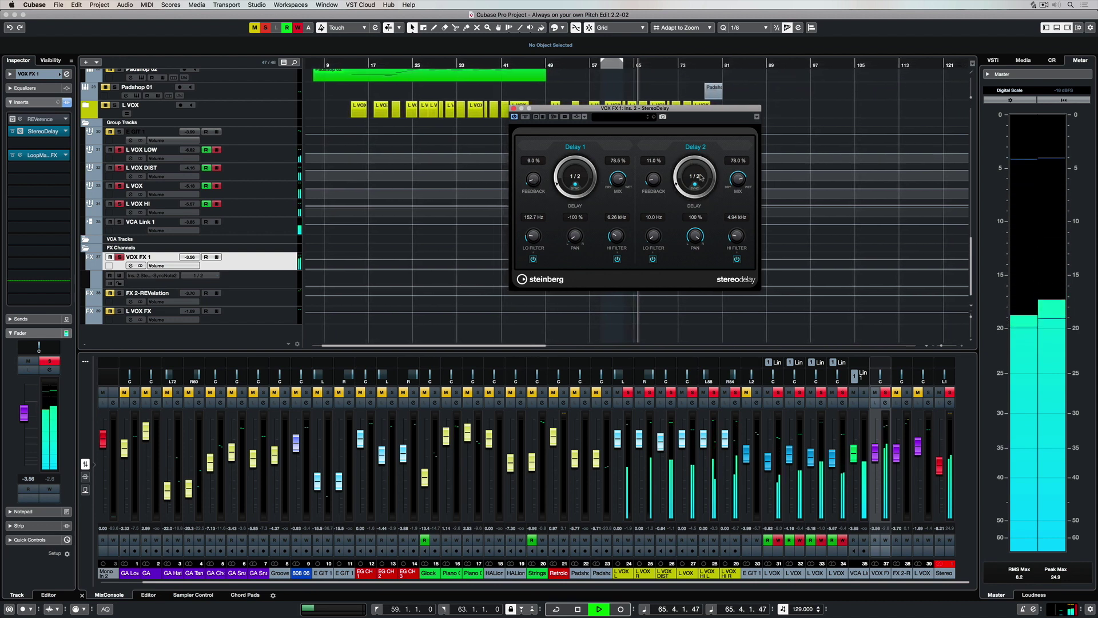
drag(650, 181, 650, 193)
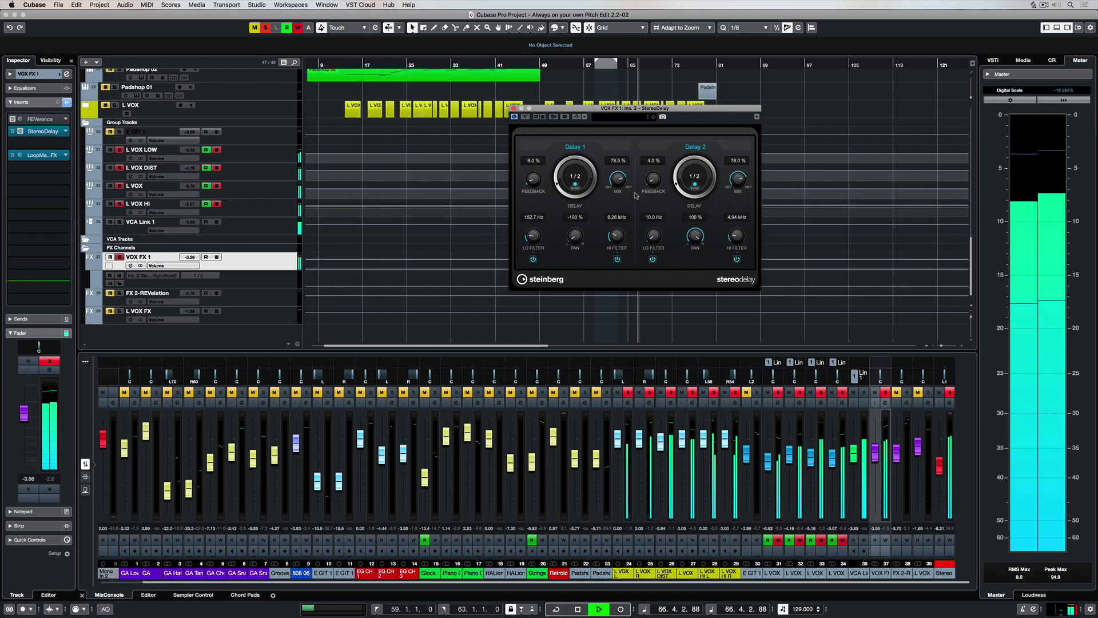
drag(536, 246, 536, 229)
drag(653, 237, 656, 188)
click(617, 259)
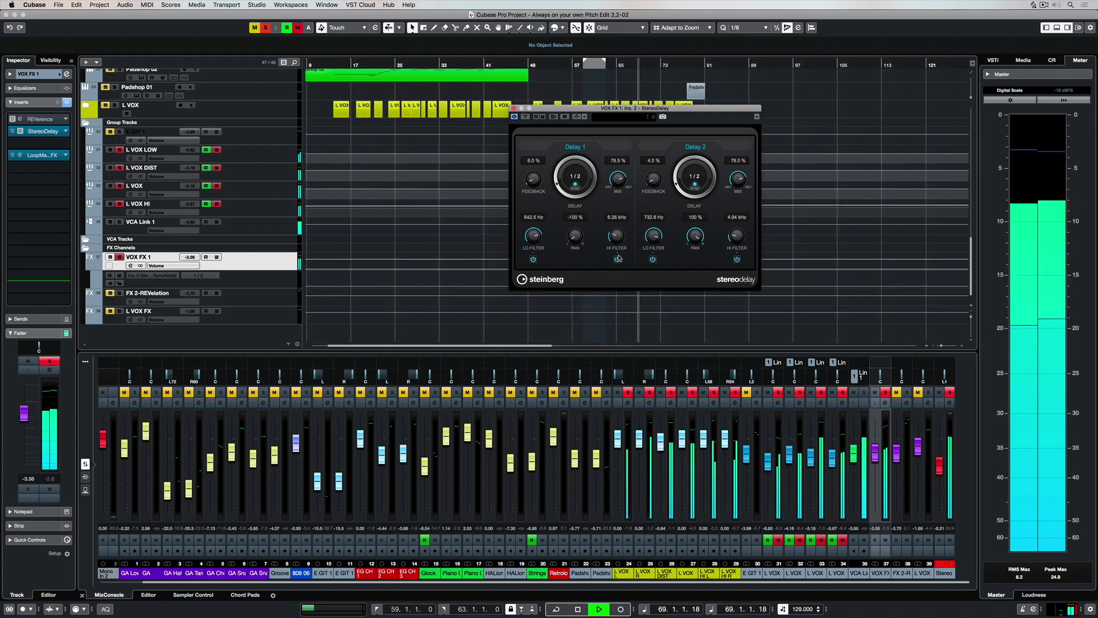
click(737, 259)
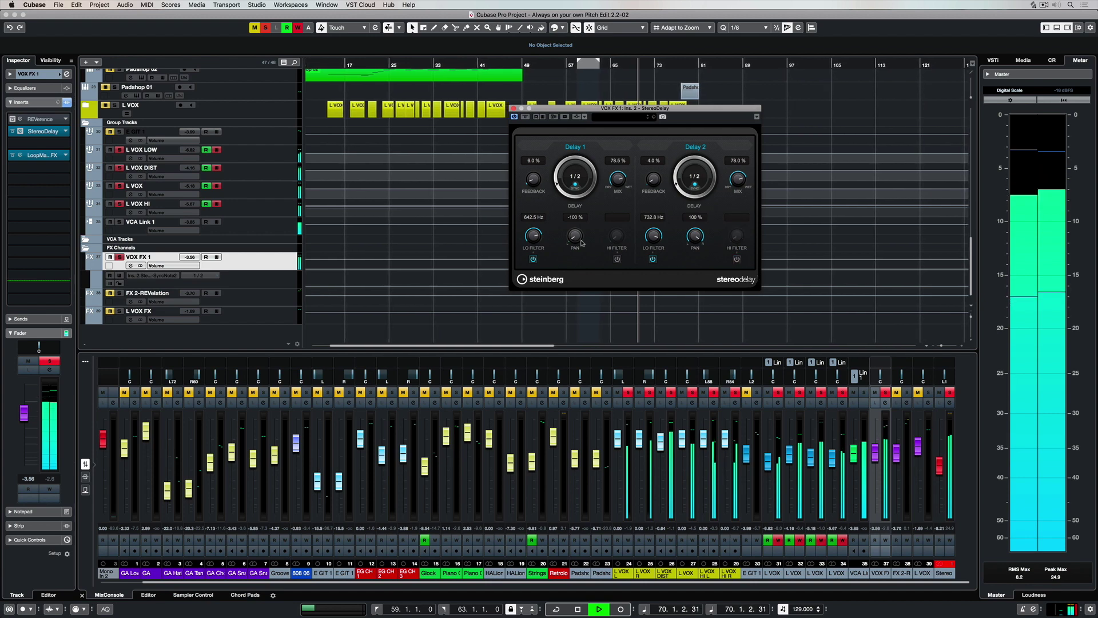
drag(529, 244, 529, 247)
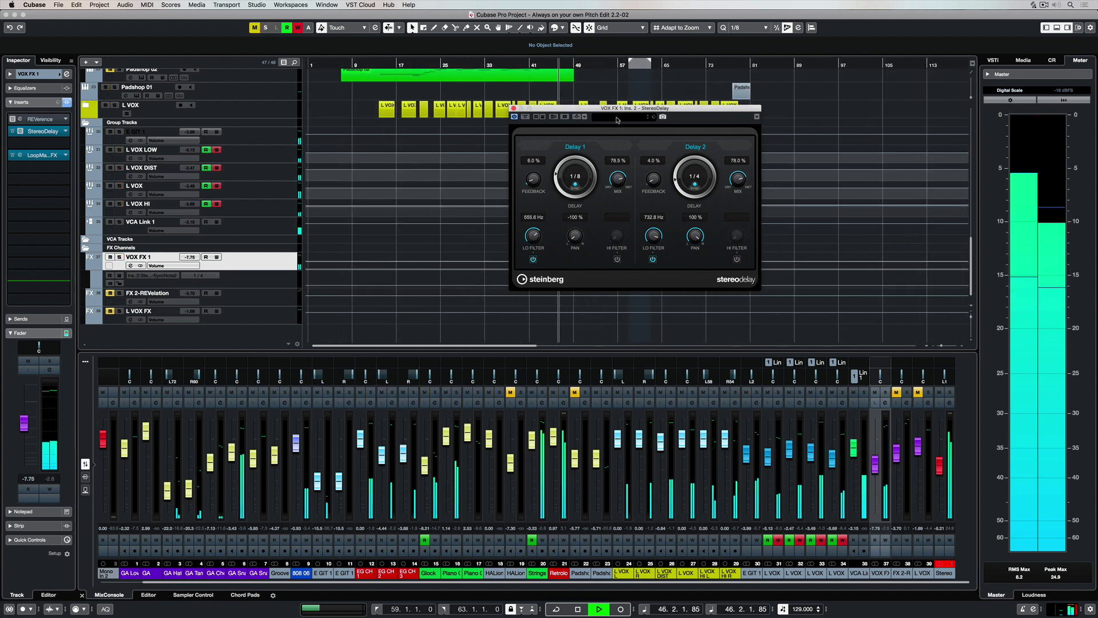
Load the Sweet Vocal Delay preset, compare it bypassed, and raise VOX FX 1 to -0.84 dB
click(616, 118)
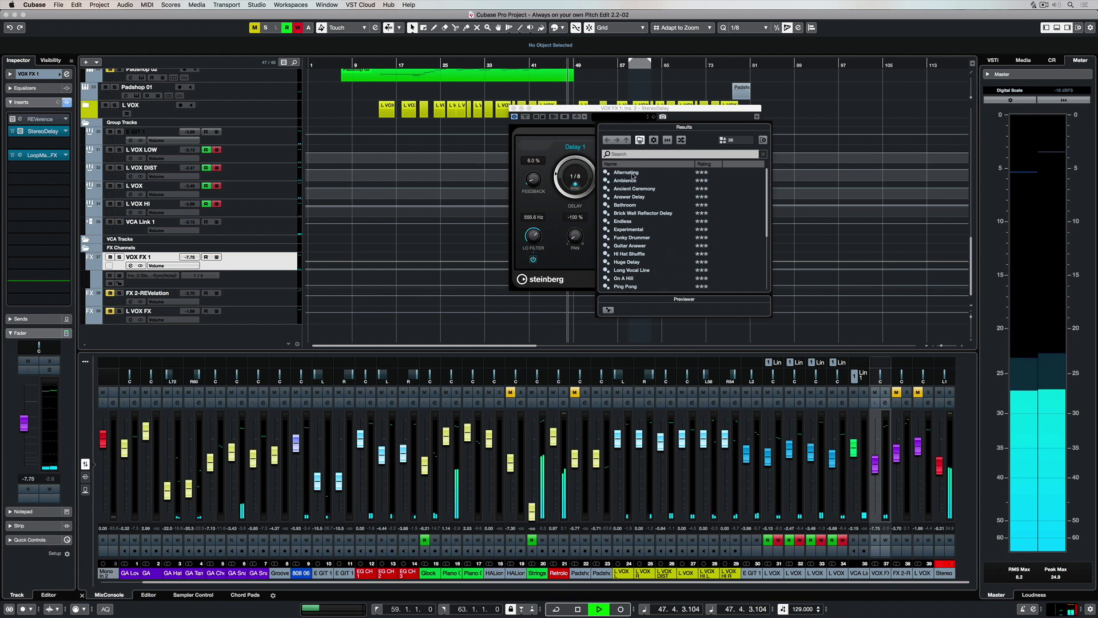
scroll(639, 260, down, 3)
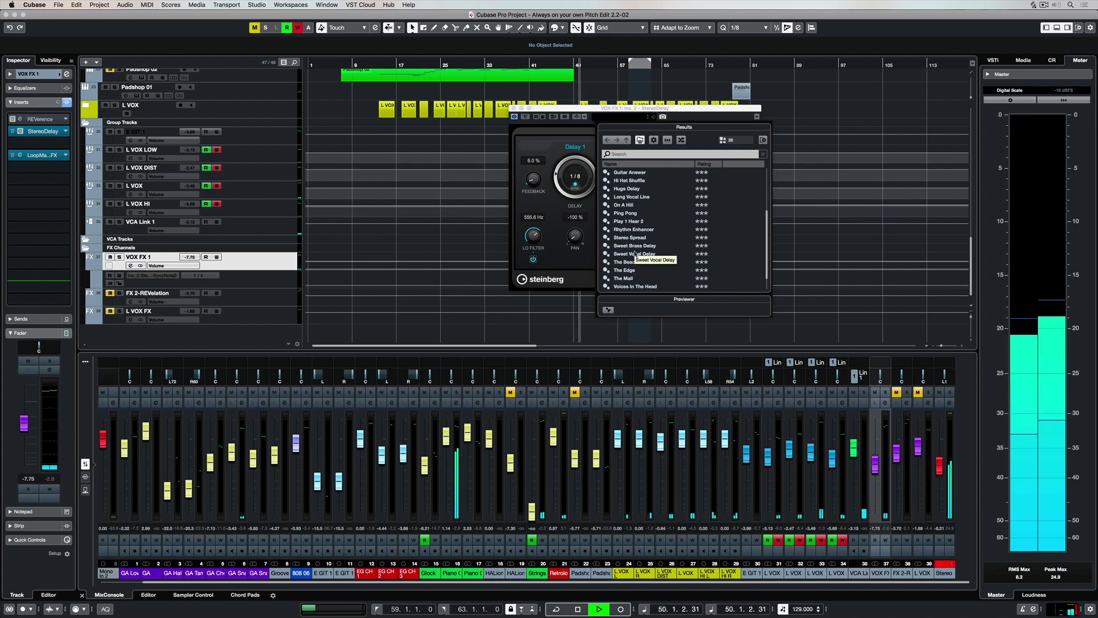
click(634, 254)
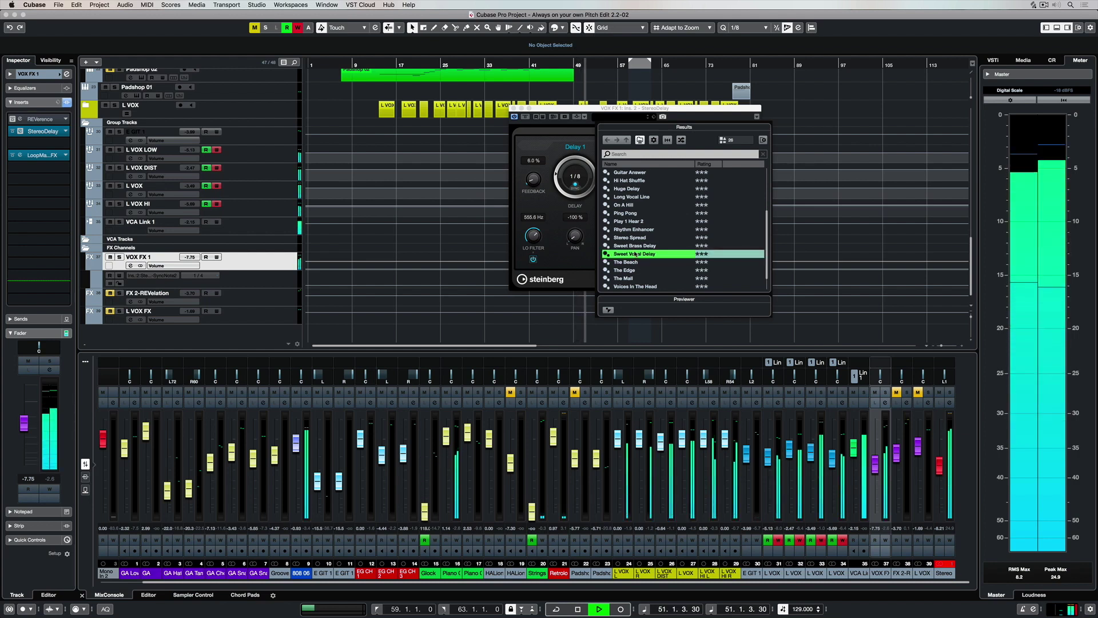
double_click(634, 253)
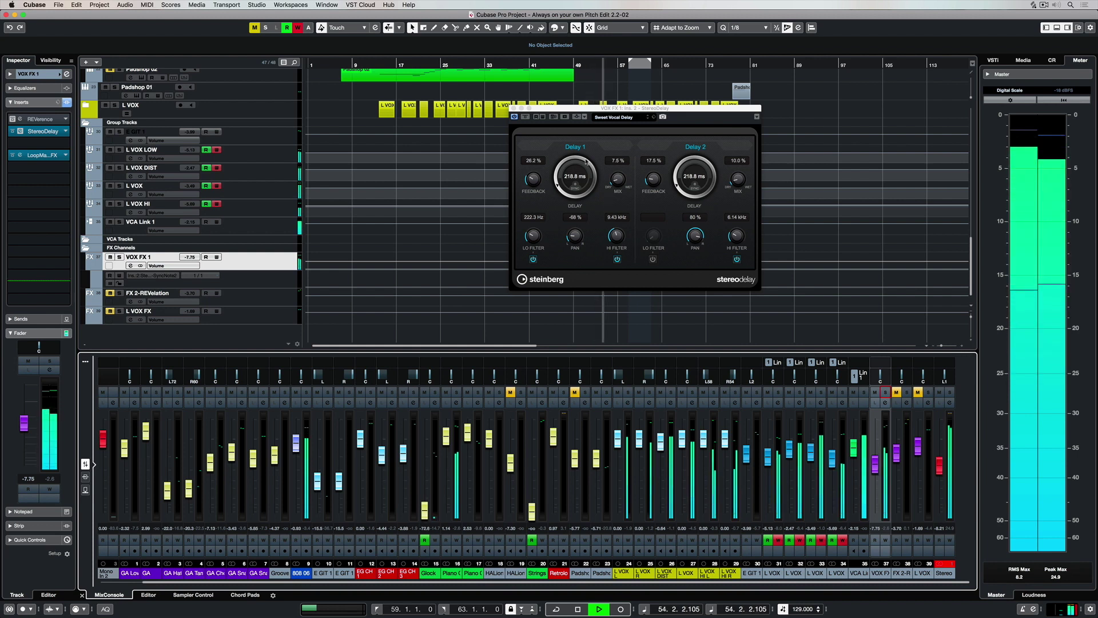
click(525, 117)
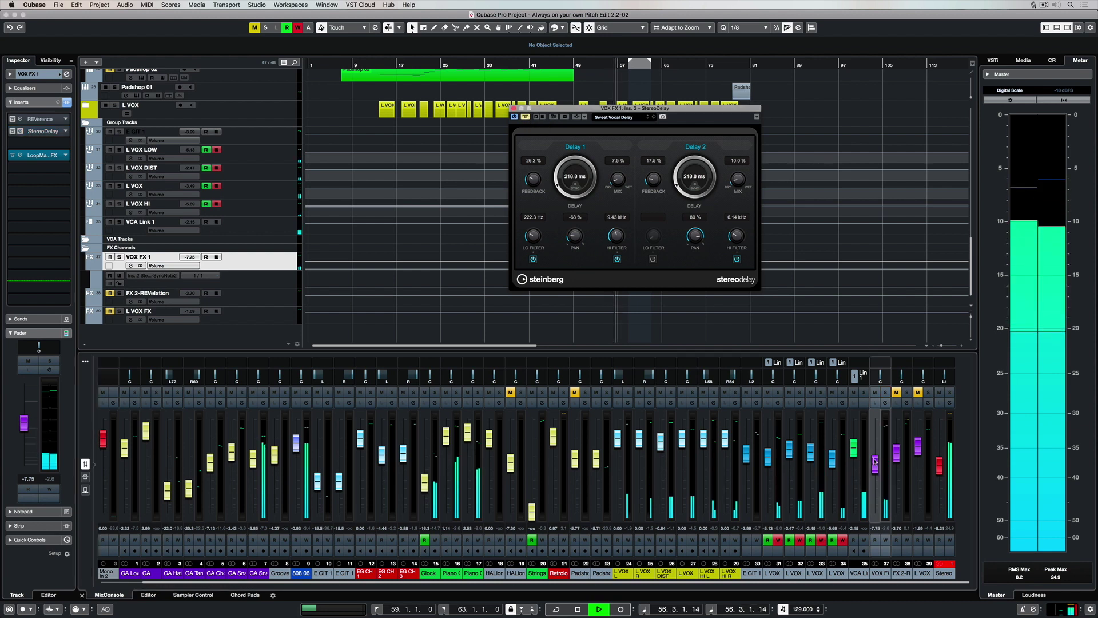
drag(874, 462, 875, 442)
click(525, 118)
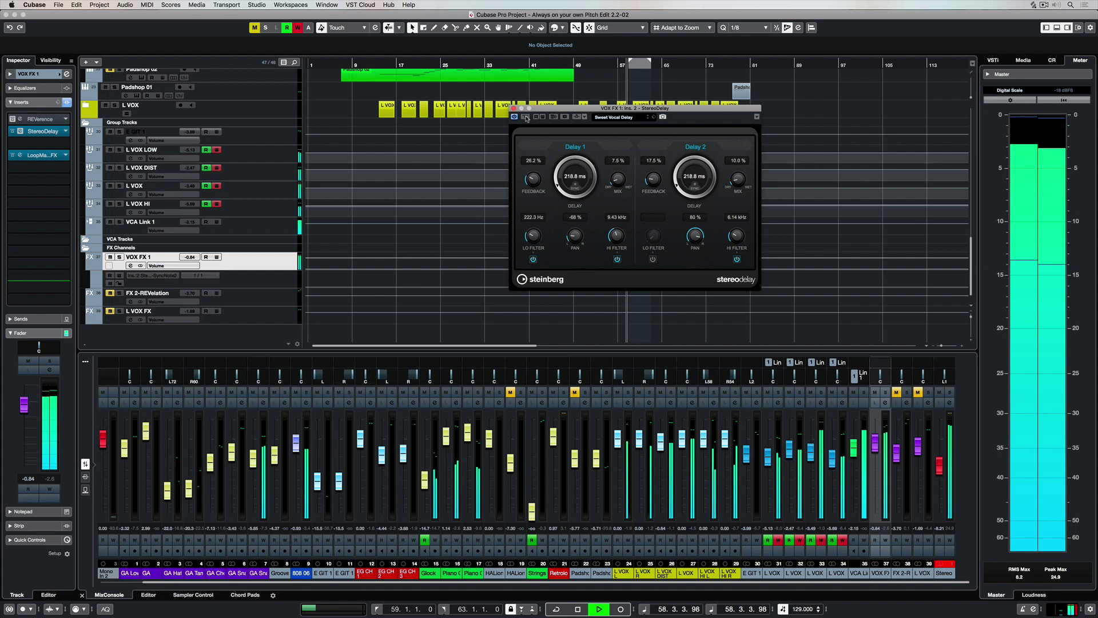
Load the Voices In The Head StereoDelay preset
click(619, 117)
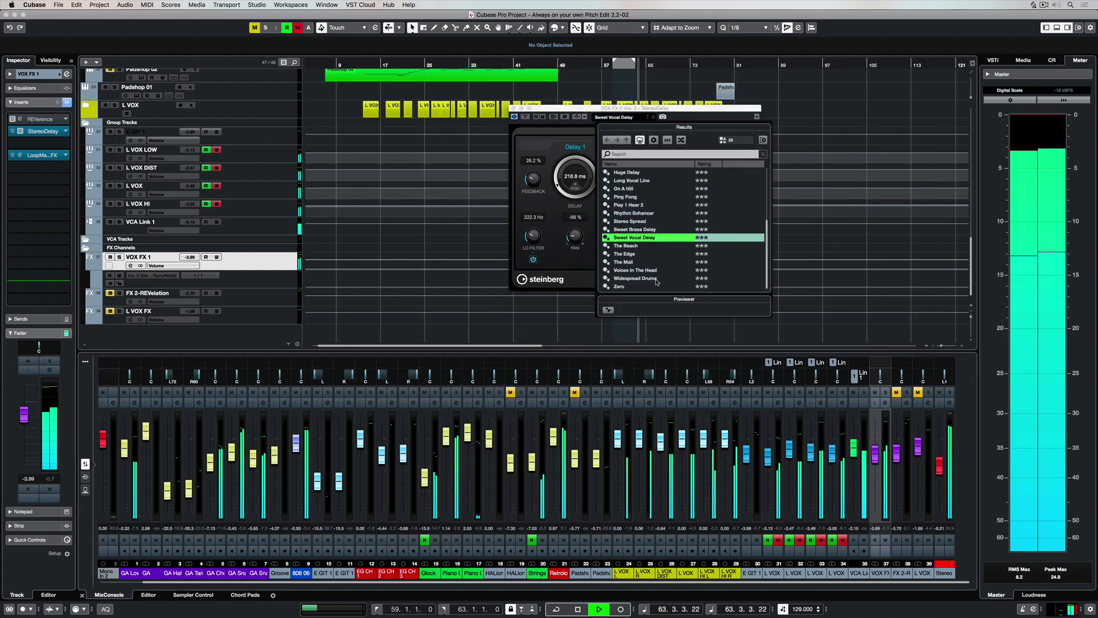
scroll(640, 277, down, 1)
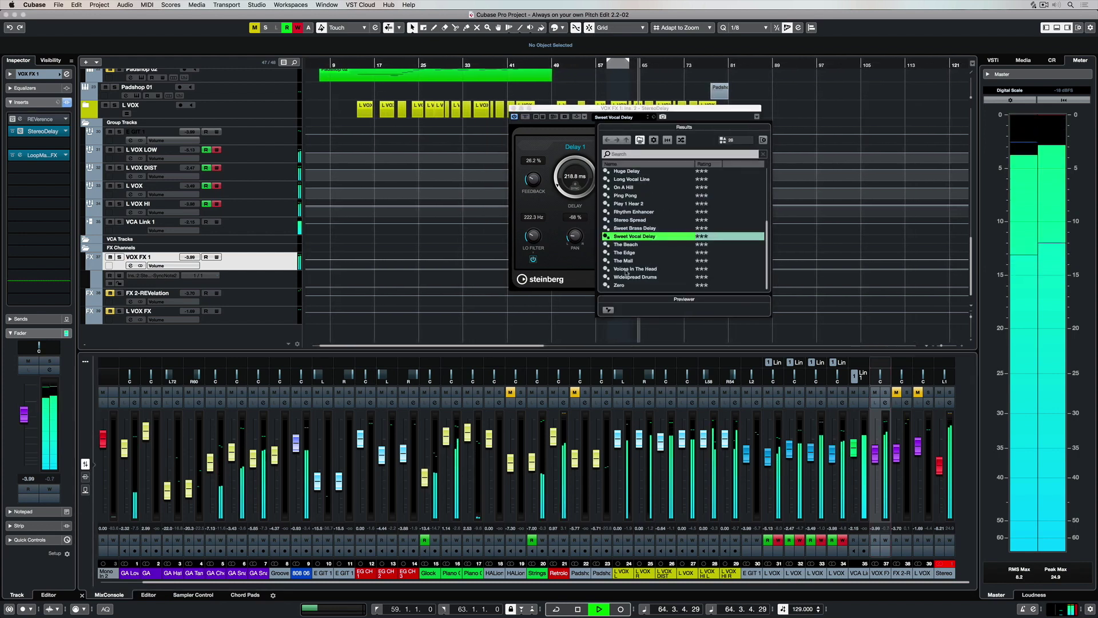
double_click(629, 269)
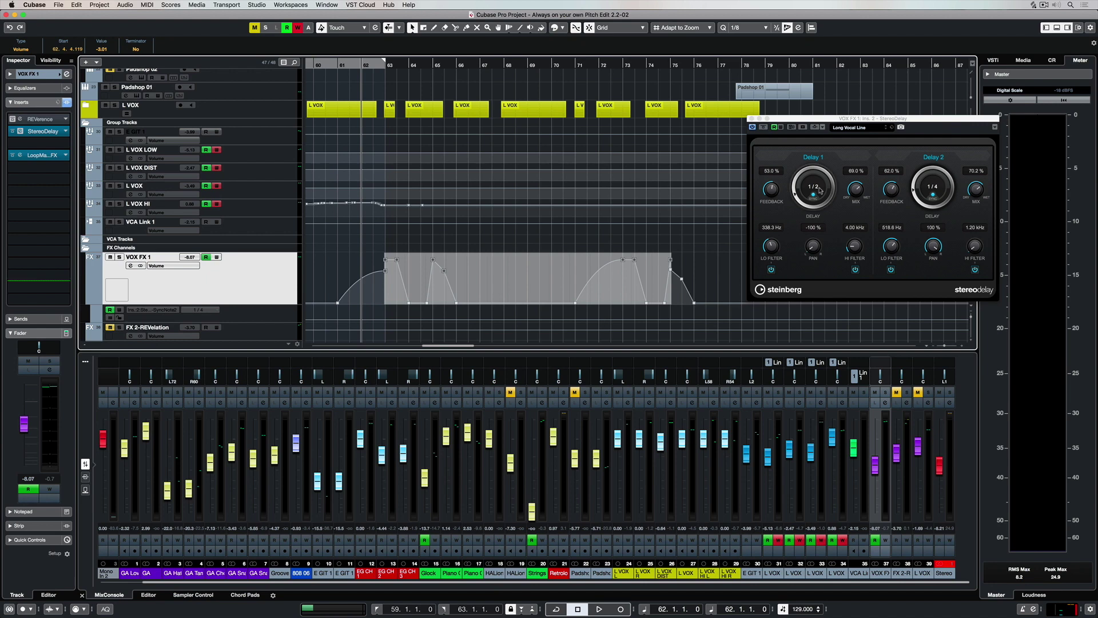
Switch Delay 1 from 1/2 to 1/4 and start playback to audition it
click(820, 190)
click(820, 193)
key(space)
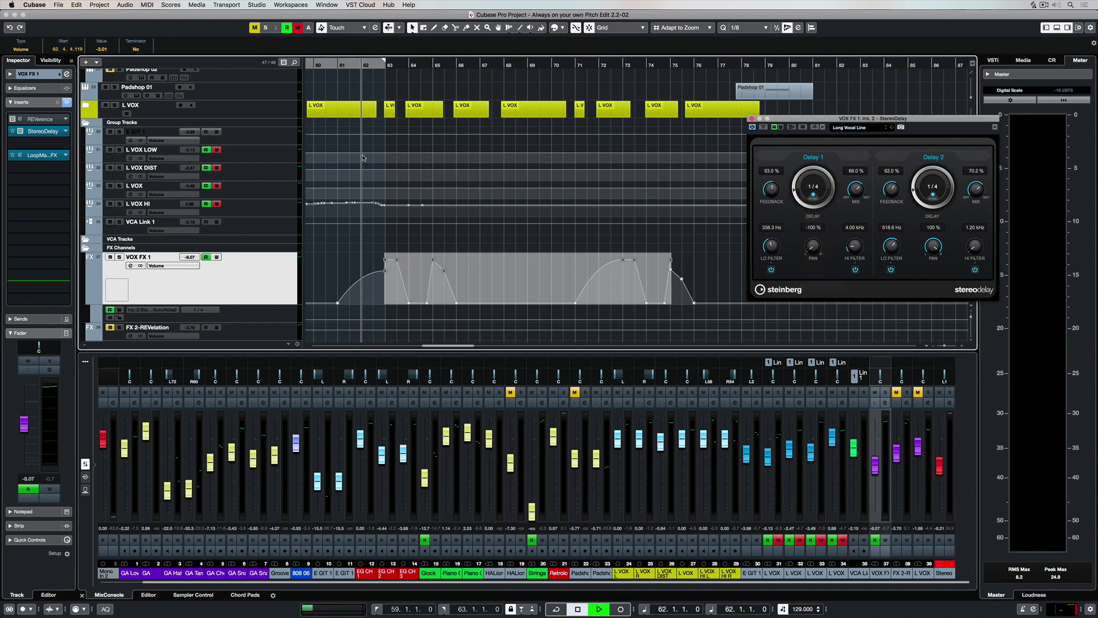